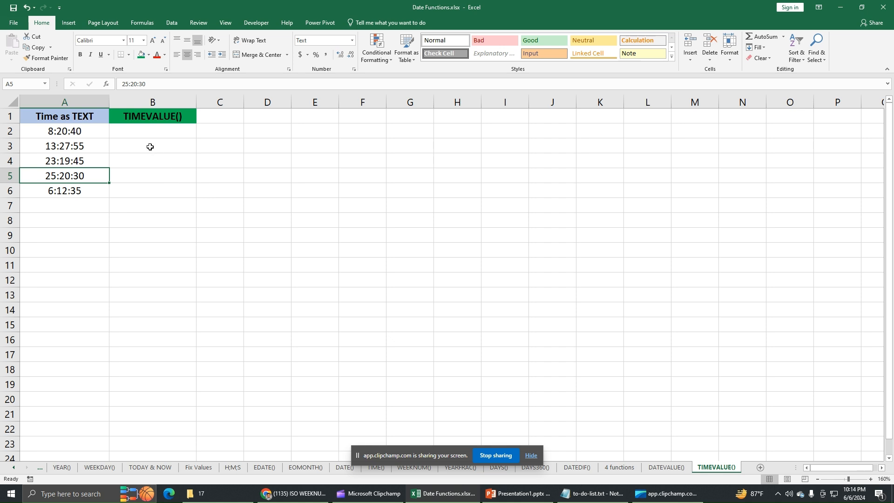
# Enter the formula =TIMEVALUE(A2) in cell B2 to convert the first text time.
pyautogui.click(154, 131)
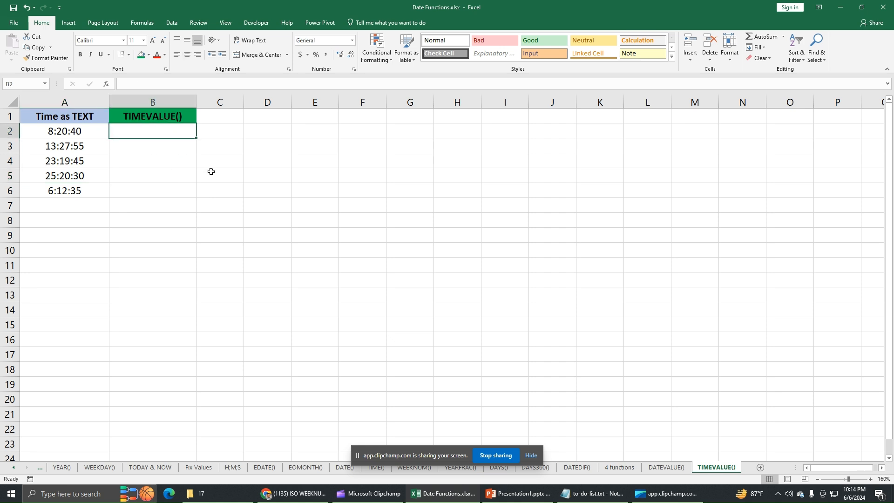
pyautogui.write('=TIME')
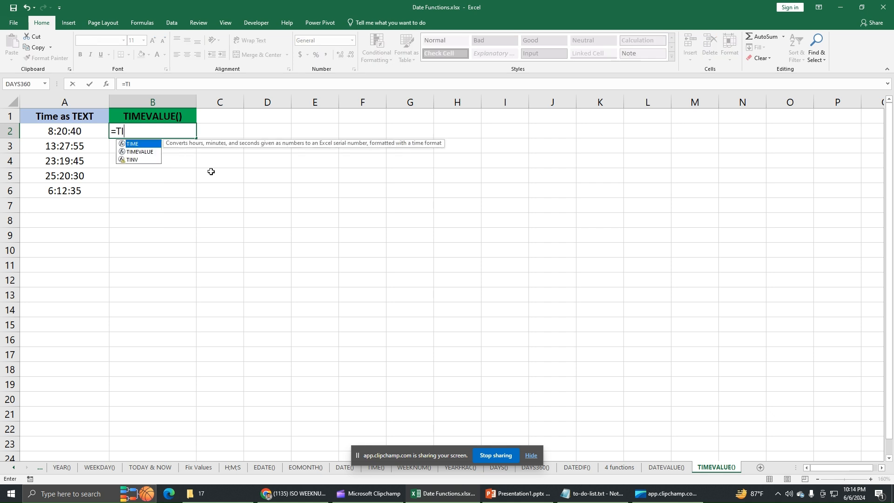
pyautogui.doubleClick(140, 152)
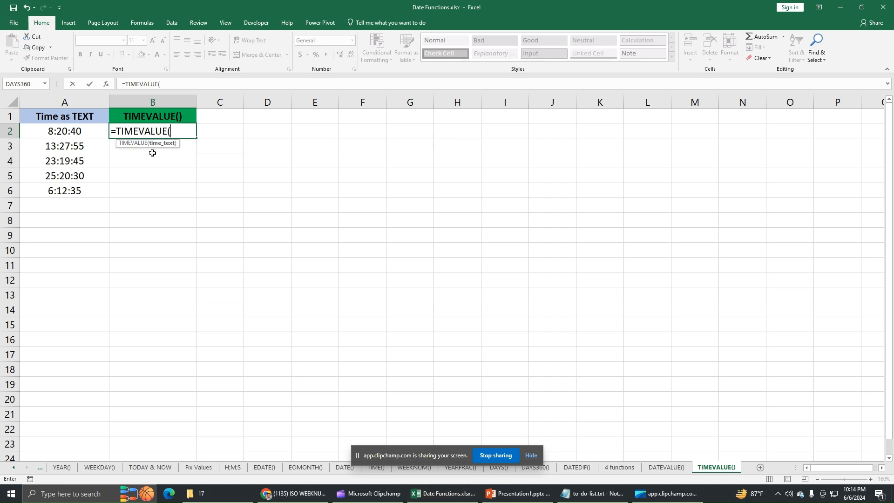
pyautogui.click(84, 133)
pyautogui.write(')')
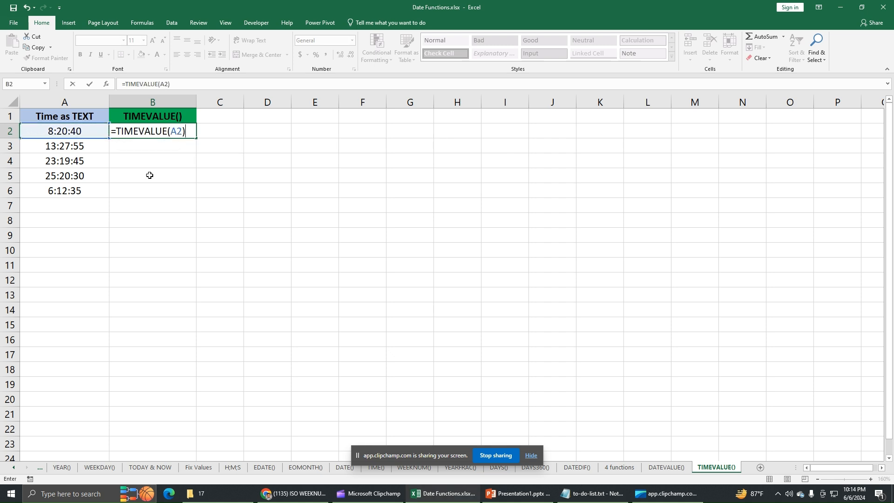
pyautogui.press('Return')
# Fill the TIMEVALUE formula from B2 down to B6 and centre the results horizontally.
pyautogui.click(185, 130)
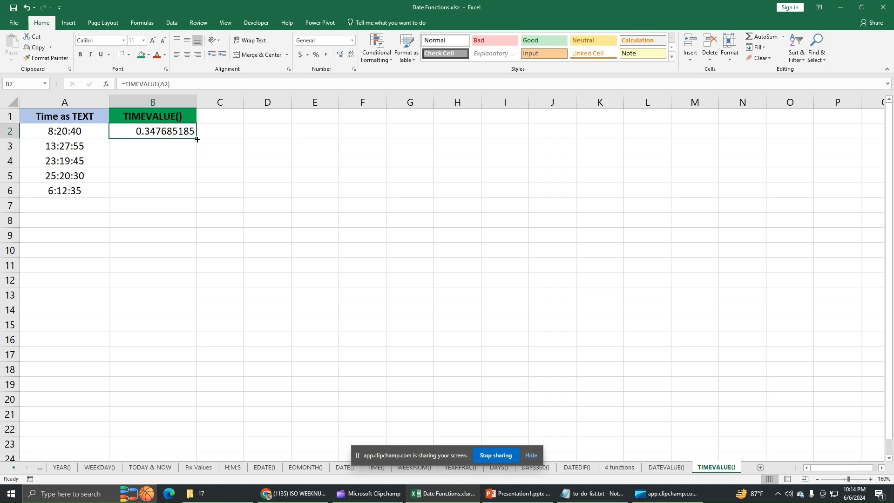
pyautogui.moveTo(196, 138); pyautogui.dragTo(192, 195)
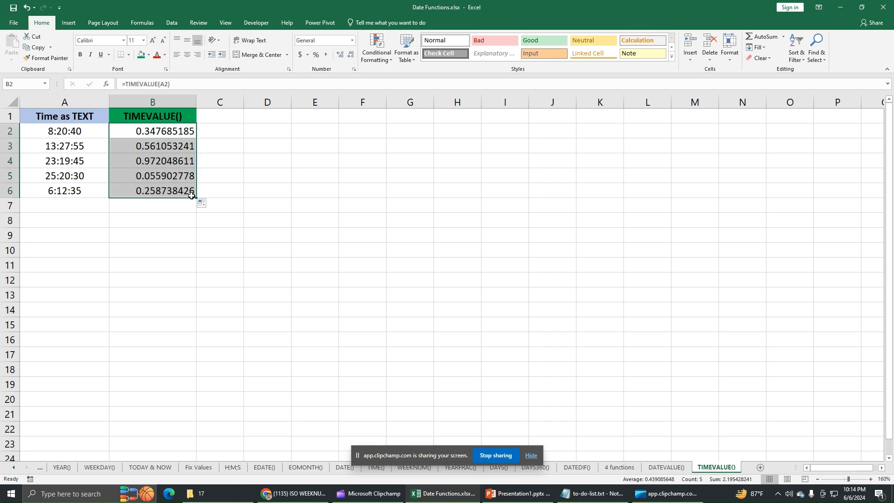
pyautogui.click(187, 55)
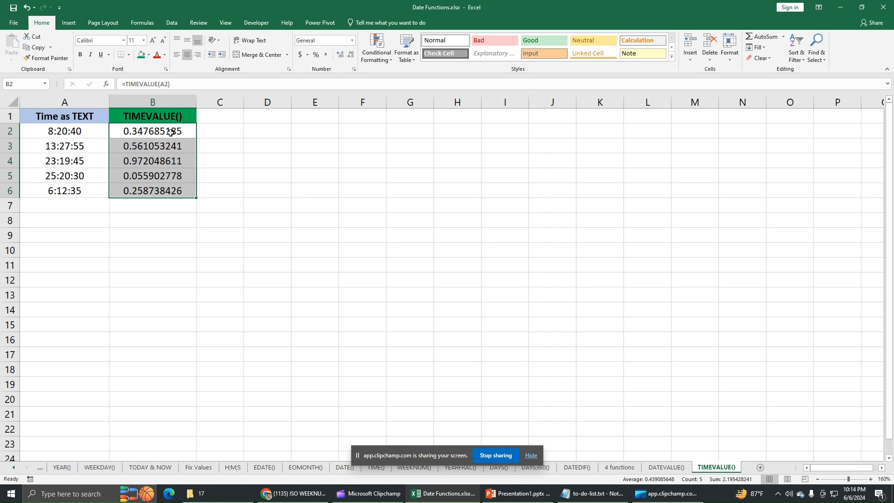
# Apply the Time number format to the TIMEVALUE results in B2:B6.
pyautogui.click(139, 135)
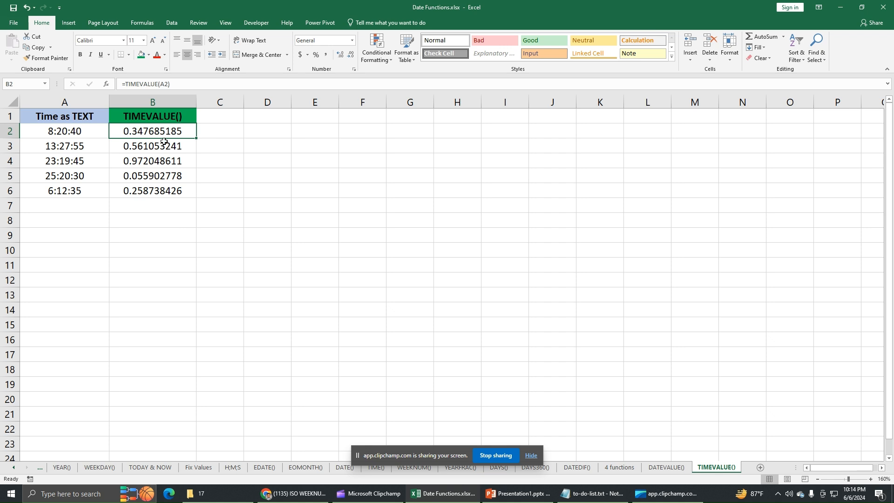
pyautogui.moveTo(173, 132); pyautogui.dragTo(170, 189)
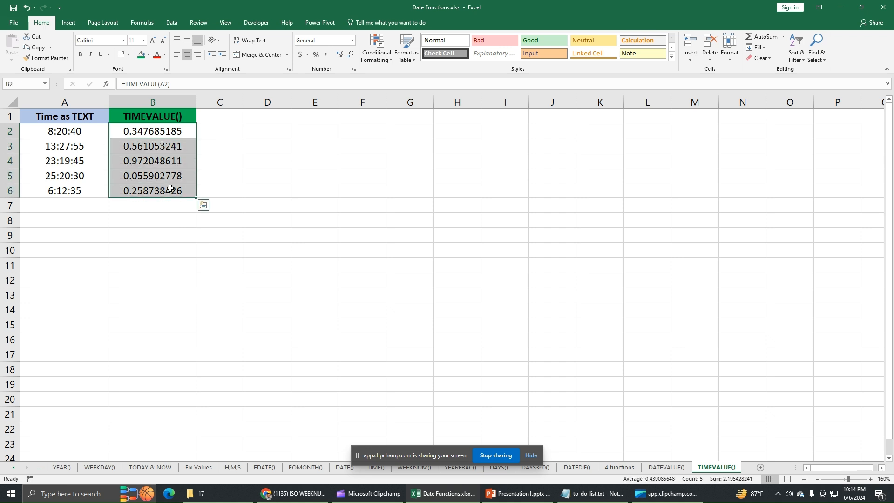
pyautogui.click(353, 41)
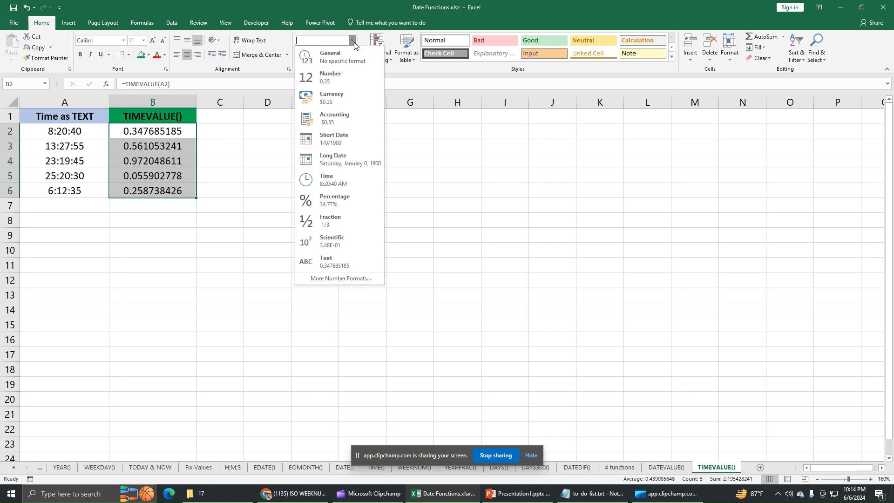
pyautogui.click(334, 186)
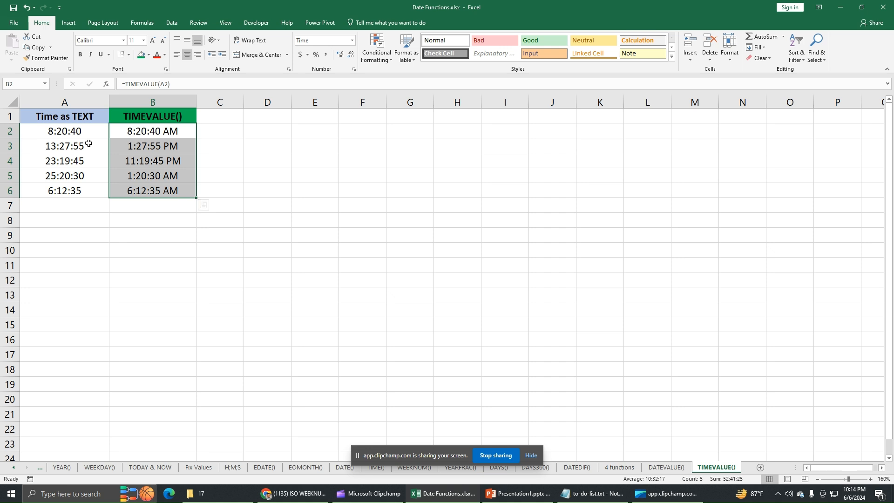
pyautogui.click(149, 145)
pyautogui.click(142, 160)
pyautogui.click(142, 175)
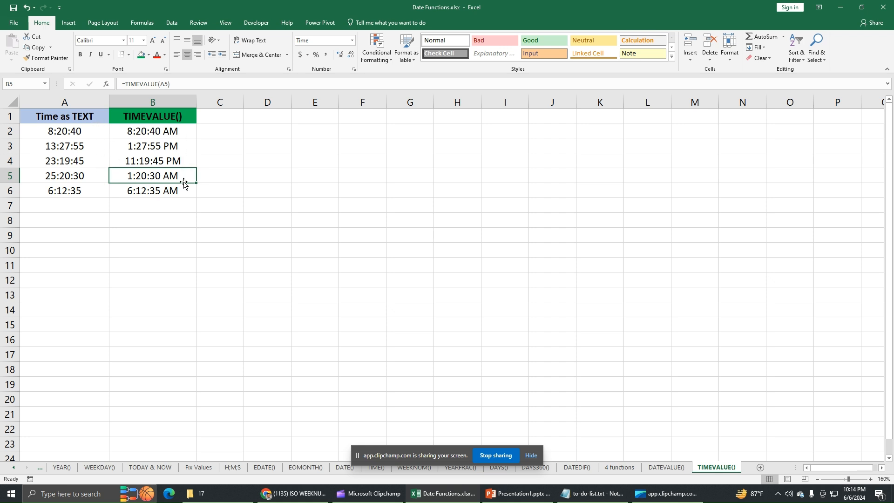
pyautogui.click(47, 163)
pyautogui.click(65, 148)
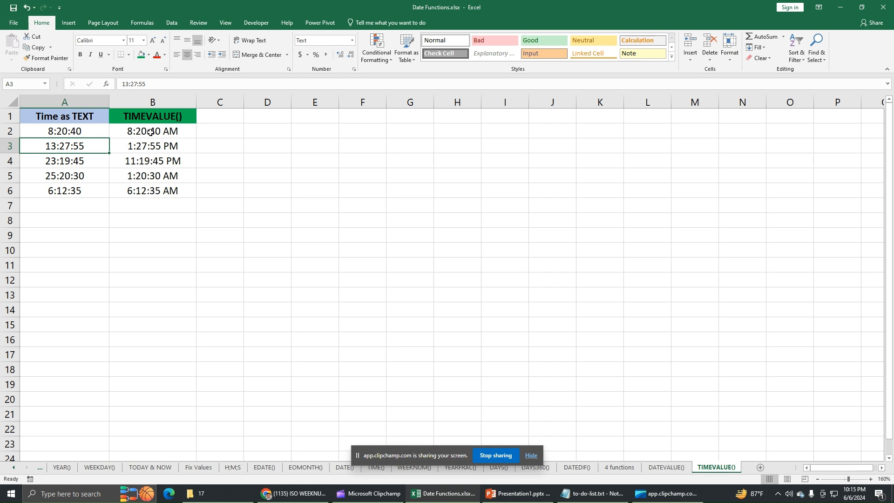
# Set the time display type of B2:B6 to the 24-hour format 13:30:55.
pyautogui.moveTo(170, 132); pyautogui.dragTo(169, 190)
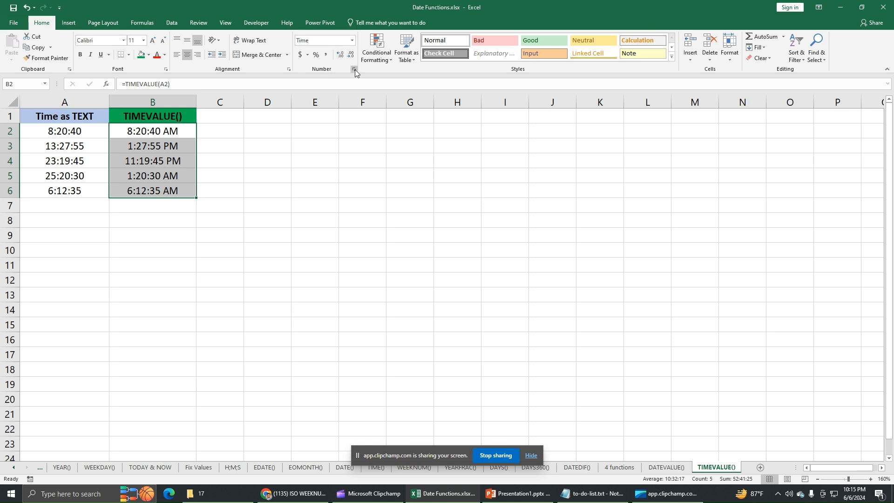
pyautogui.click(354, 69)
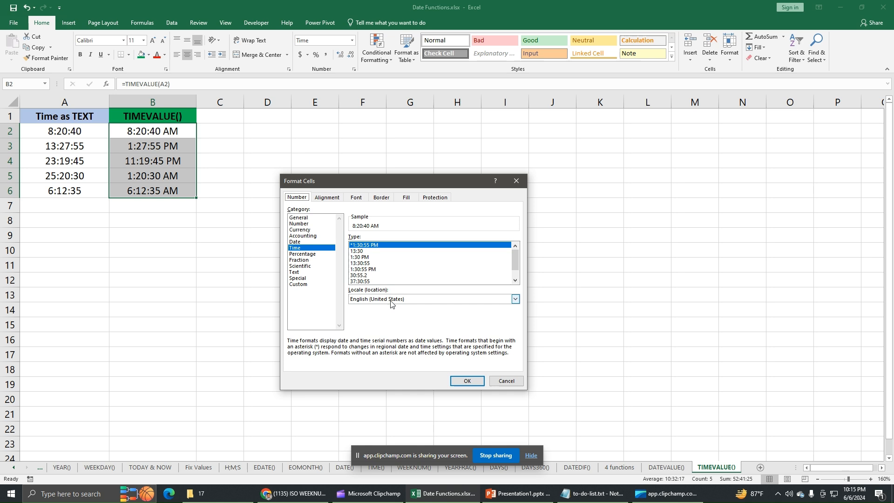
pyautogui.click(300, 249)
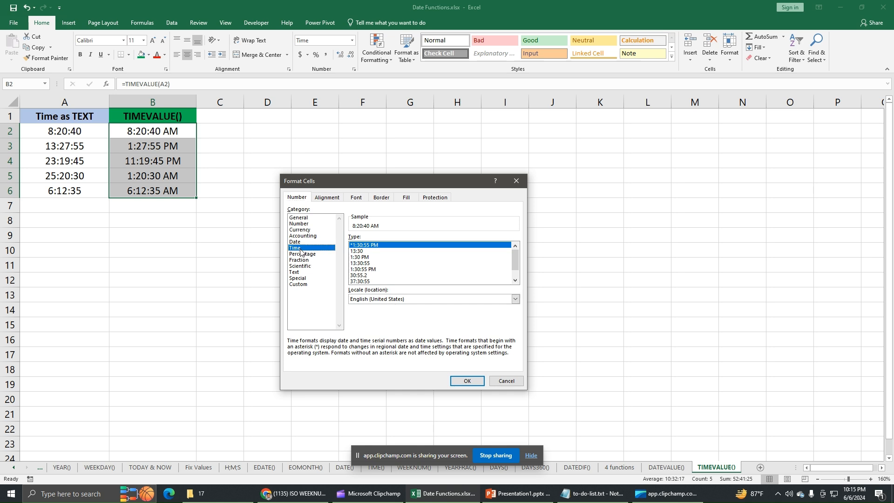
pyautogui.click(366, 263)
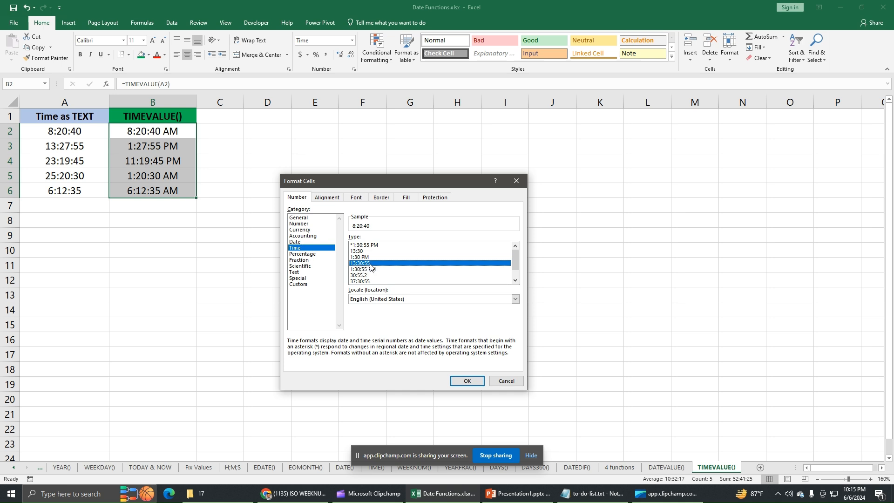
pyautogui.click(467, 380)
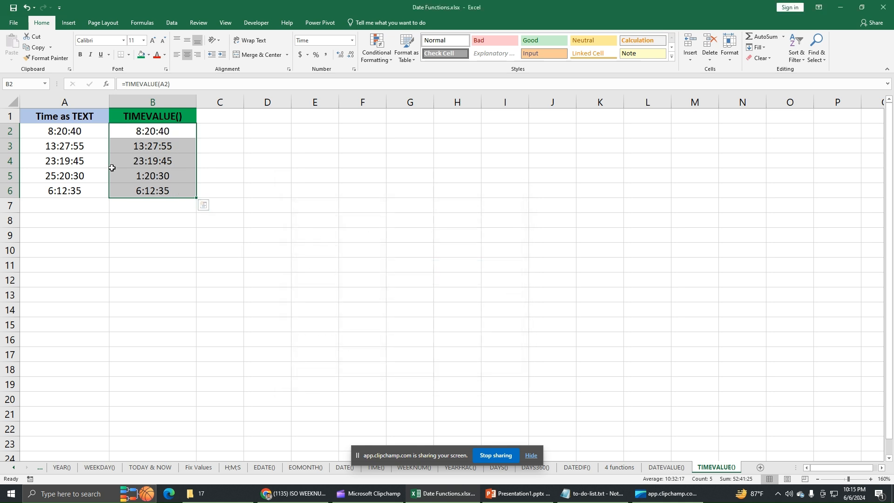
# Compare the text times in column A with the converted TIMEVALUE results in column B, row by row.
pyautogui.click(63, 135)
pyautogui.click(141, 135)
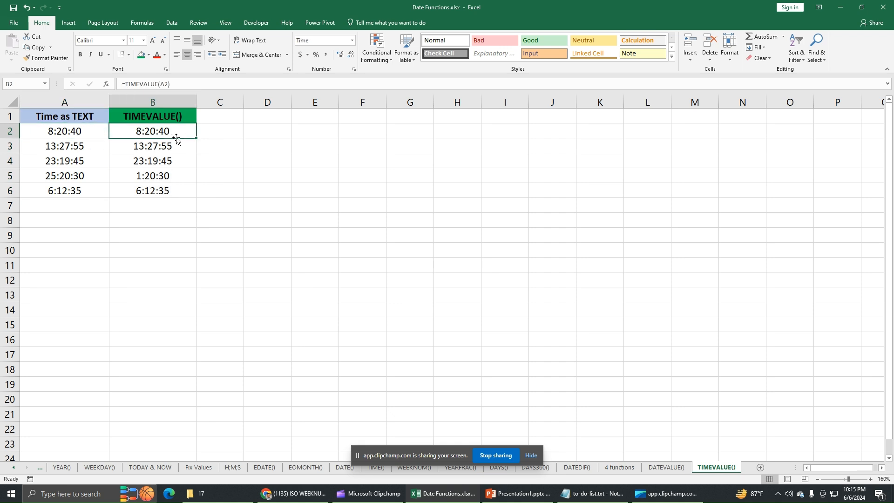
pyautogui.click(76, 149)
pyautogui.click(132, 153)
pyautogui.click(68, 163)
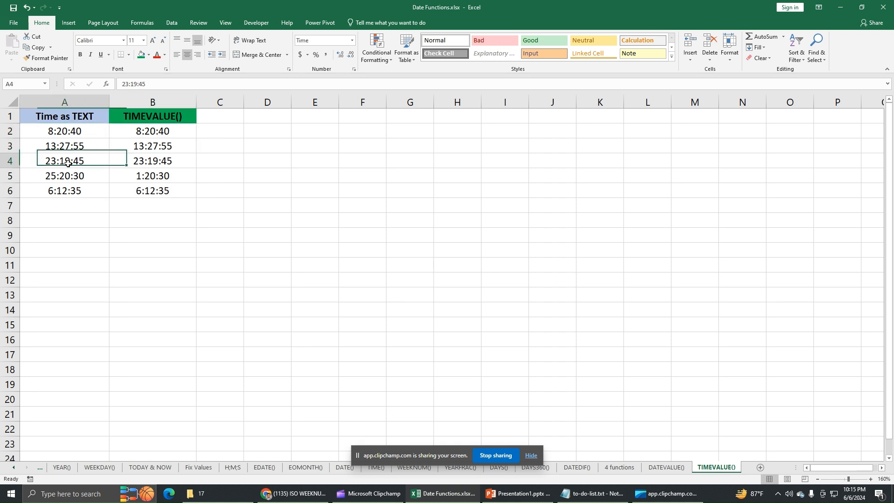
pyautogui.click(131, 166)
pyautogui.click(63, 181)
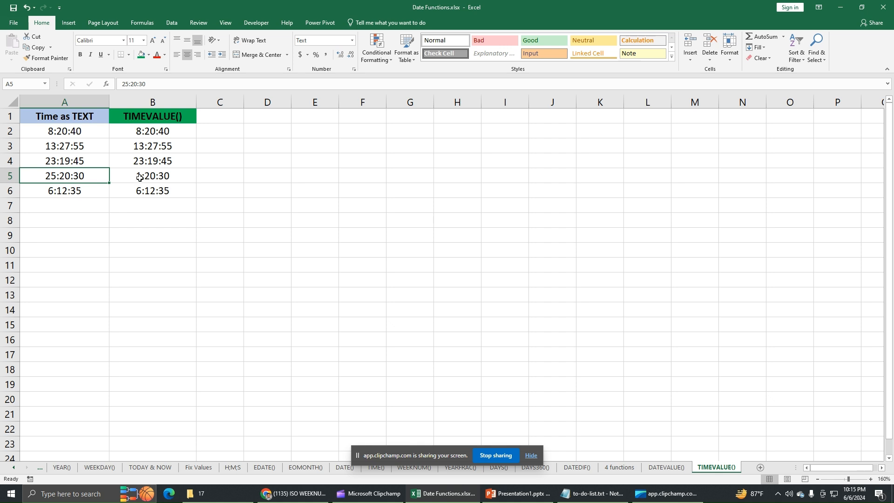
pyautogui.moveTo(176, 135); pyautogui.dragTo(179, 188)
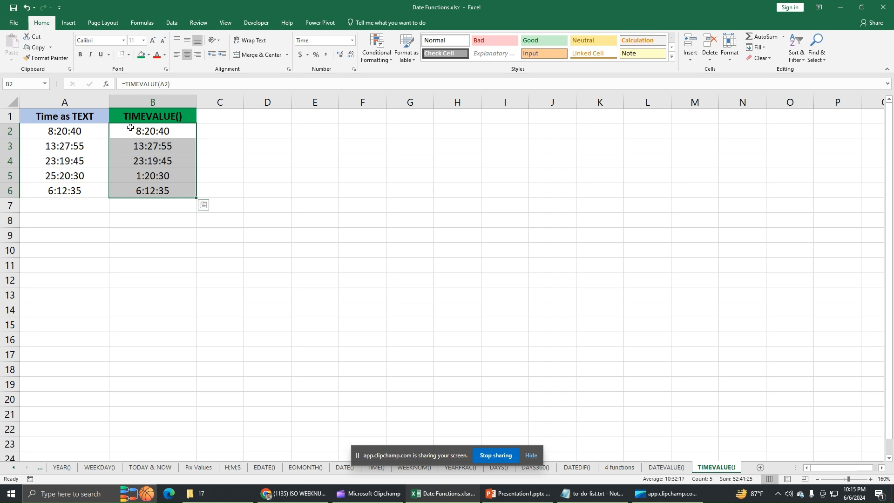
pyautogui.click(65, 102)
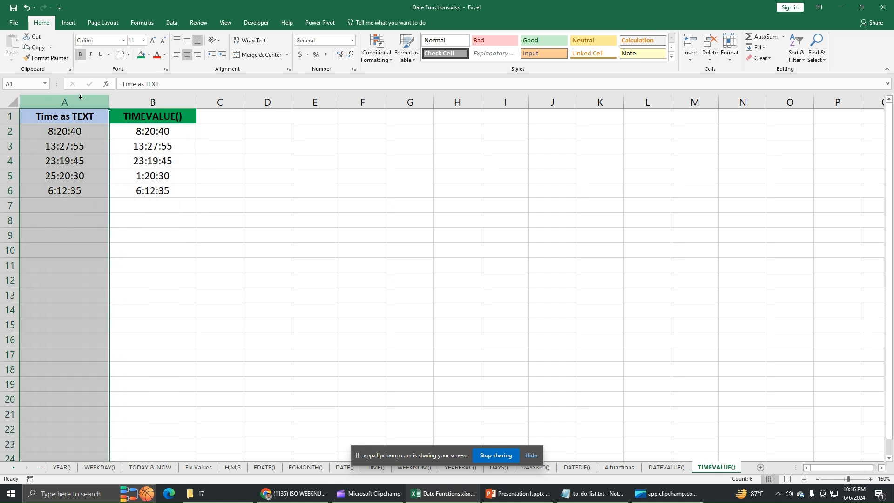
pyautogui.click(85, 131)
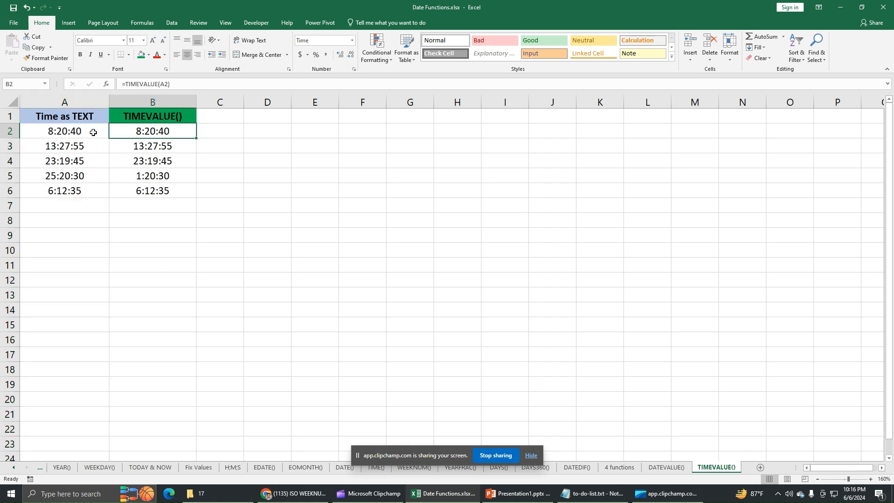
pyautogui.click(137, 143)
pyautogui.click(96, 144)
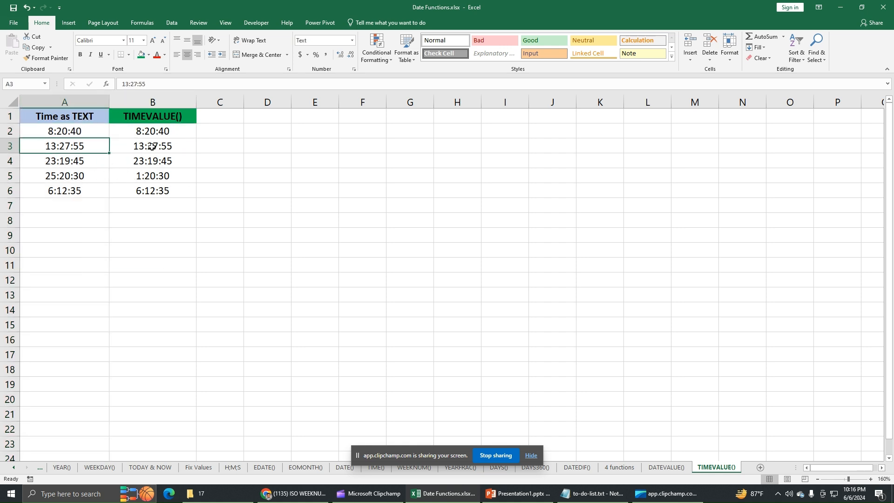
# Delete the whole Time as TEXT column and undo the deletion.
pyautogui.click(77, 102)
pyautogui.rightClick(79, 103)
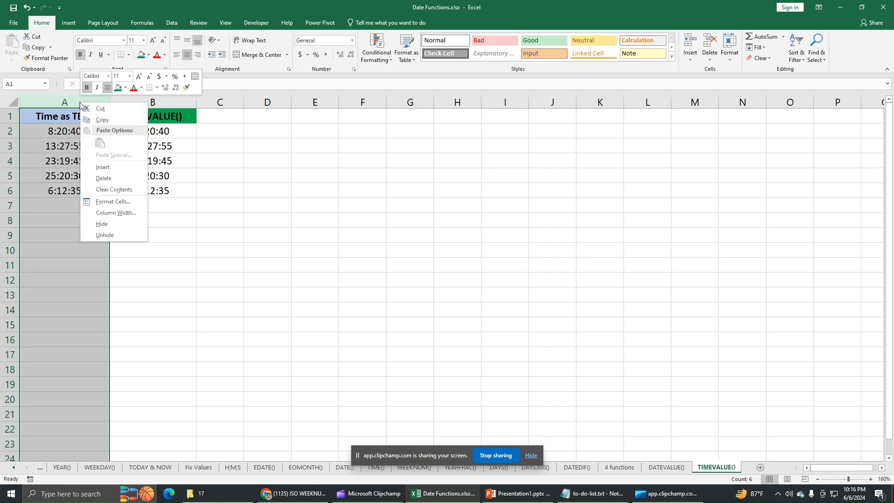
pyautogui.click(128, 184)
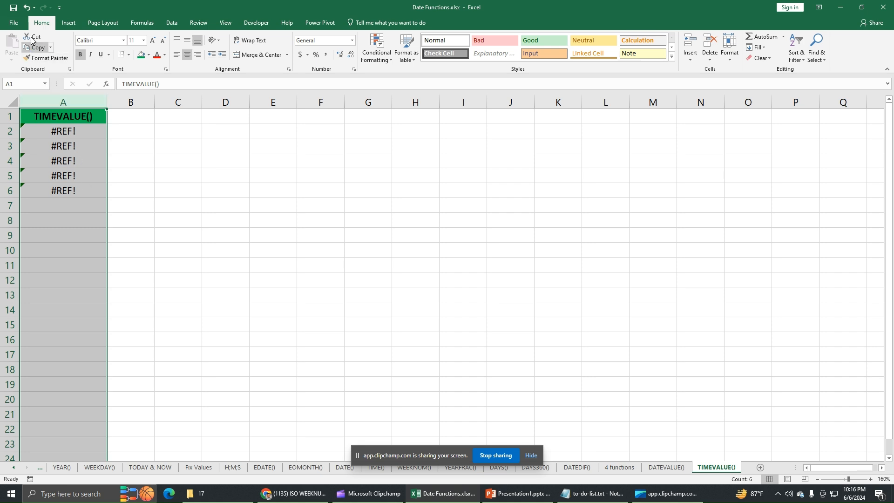
pyautogui.click(26, 8)
pyautogui.click(215, 223)
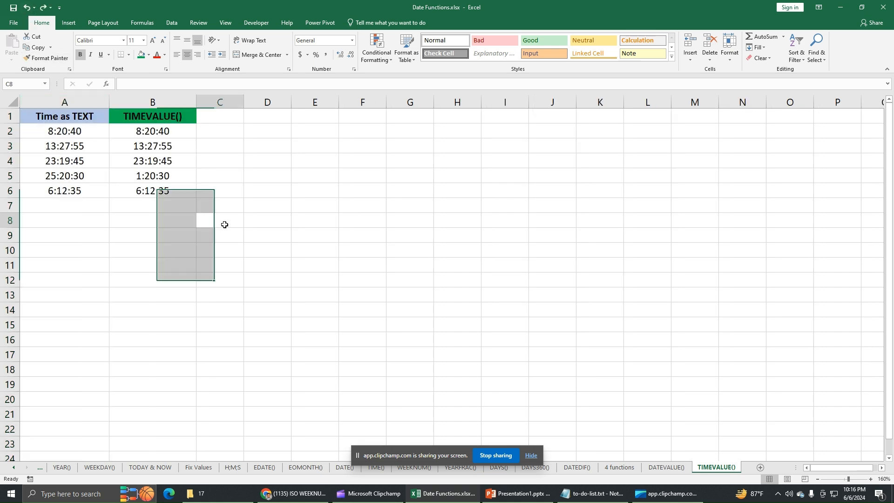
pyautogui.click(139, 133)
pyautogui.click(136, 145)
pyautogui.click(135, 158)
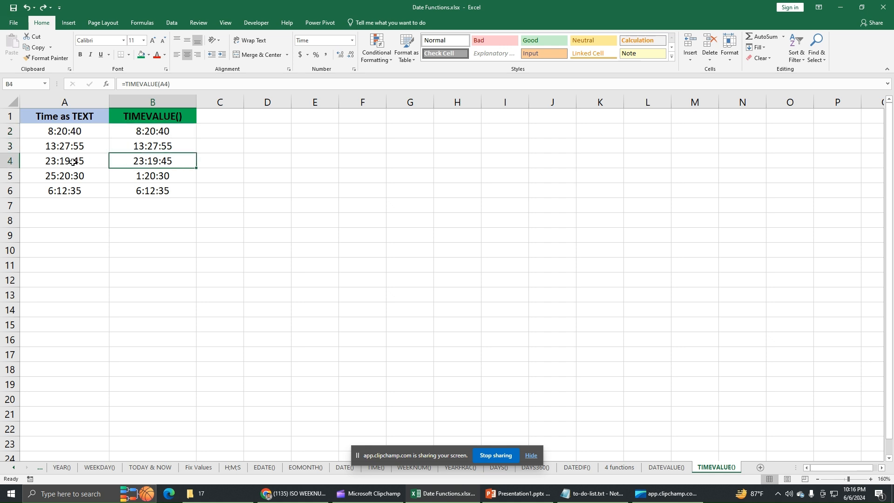
# Copy the TIMEVALUE results in B2:B6 and paste them as values only starting at C2.
pyautogui.click(124, 133)
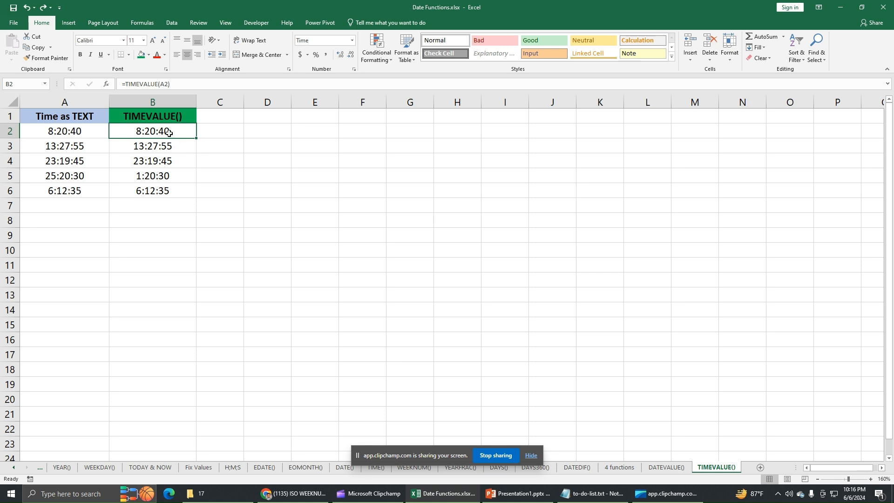
pyautogui.moveTo(196, 138); pyautogui.dragTo(166, 187)
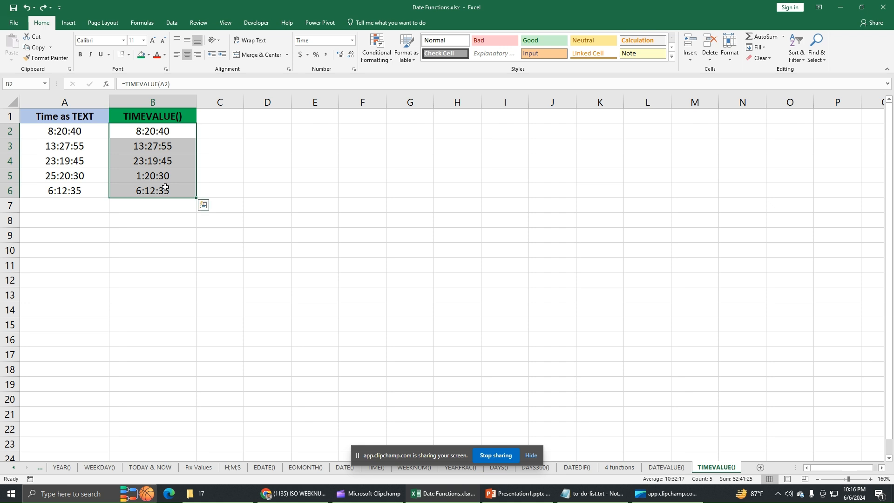
pyautogui.rightClick(170, 146)
pyautogui.click(195, 165)
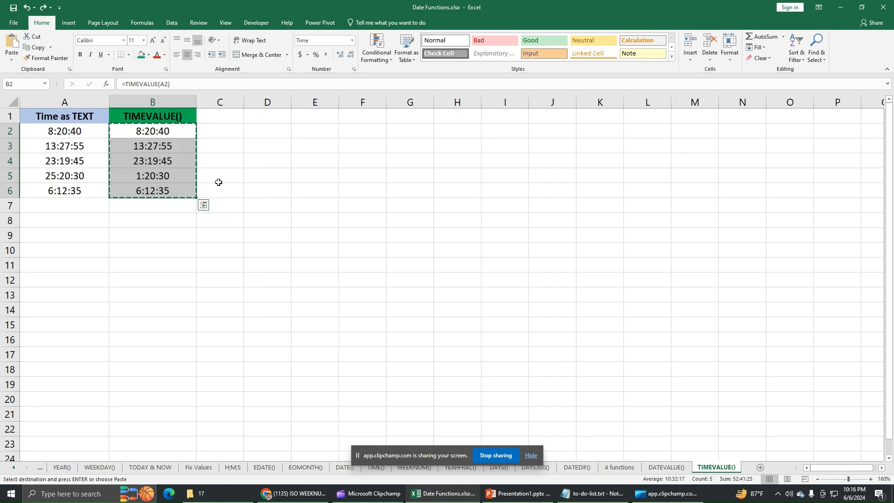
pyautogui.click(239, 129)
pyautogui.rightClick(233, 134)
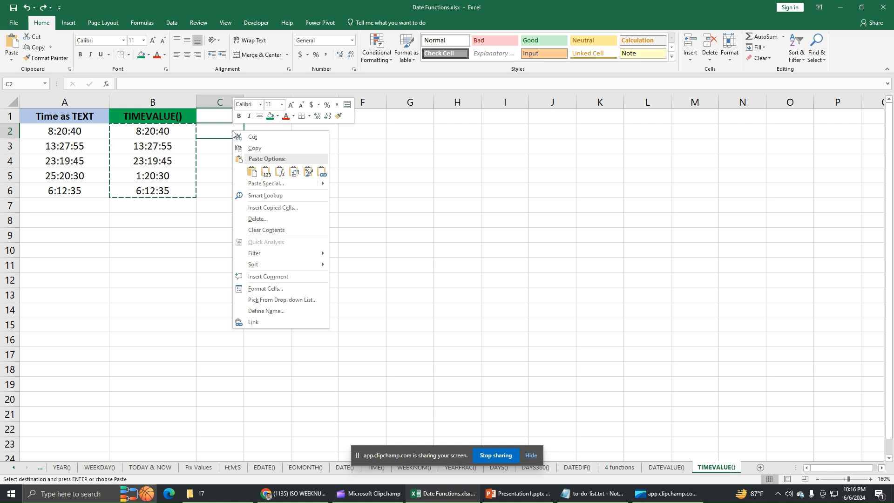
pyautogui.click(266, 176)
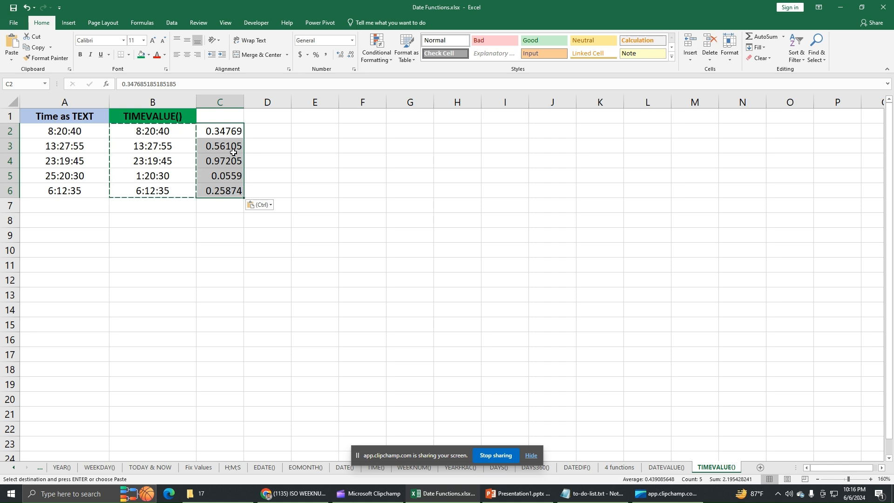
# Apply the standard Time number format to C2:C6 and undo that format change.
pyautogui.moveTo(231, 133); pyautogui.dragTo(233, 189)
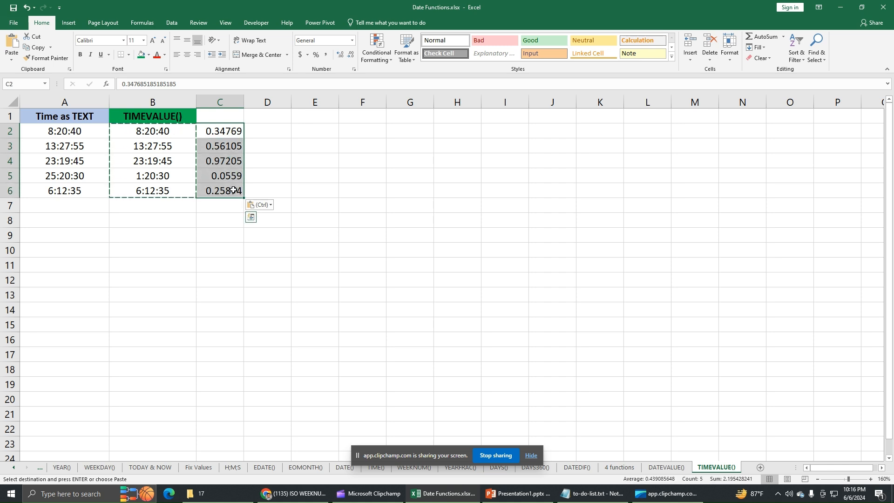
pyautogui.click(353, 42)
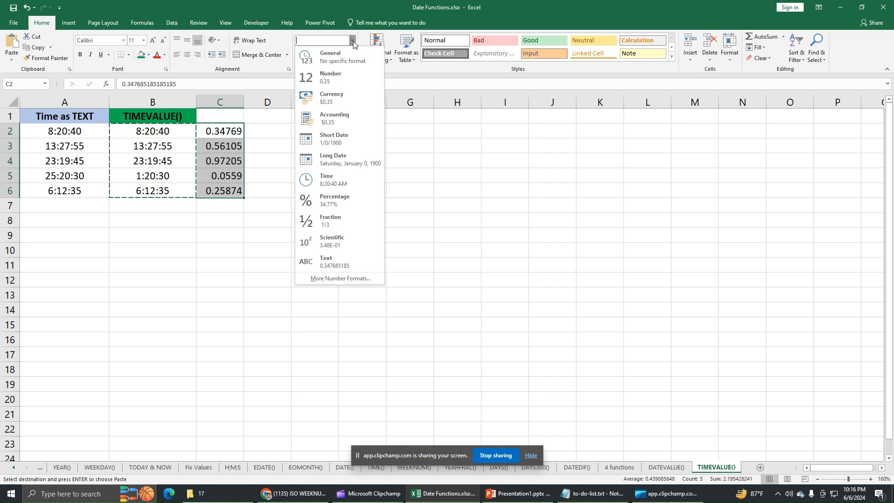
pyautogui.click(340, 180)
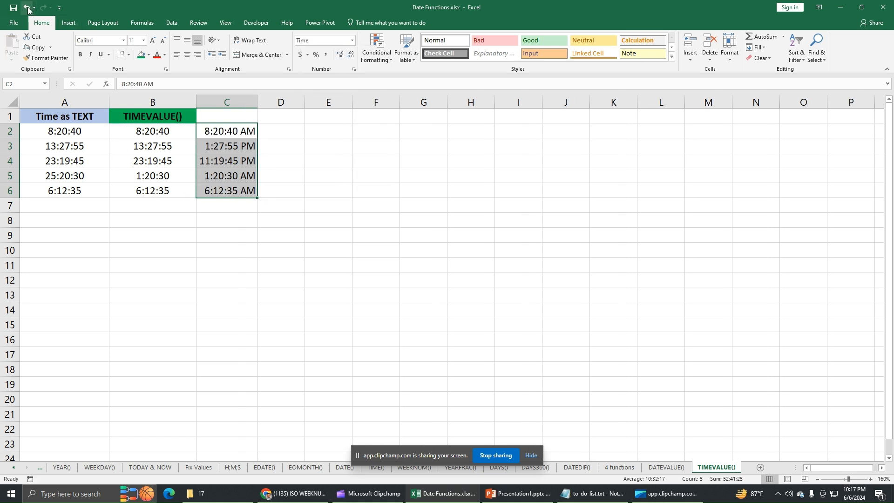
pyautogui.hotkey('ctrl', 'z')
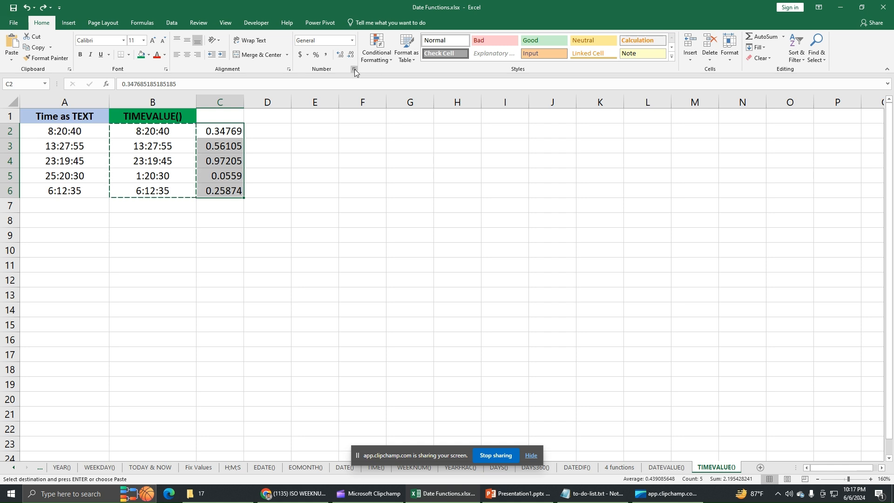
# Format C2:C6 as Time with the 24-hour type 13:30:55 and widen column C.
pyautogui.press('Escape')
pyautogui.hotkey('ctrl', '1')
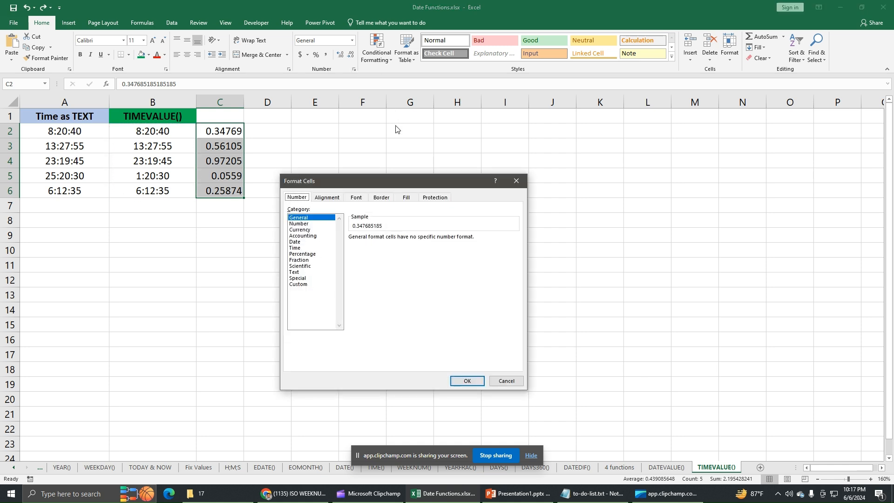
pyautogui.click(298, 248)
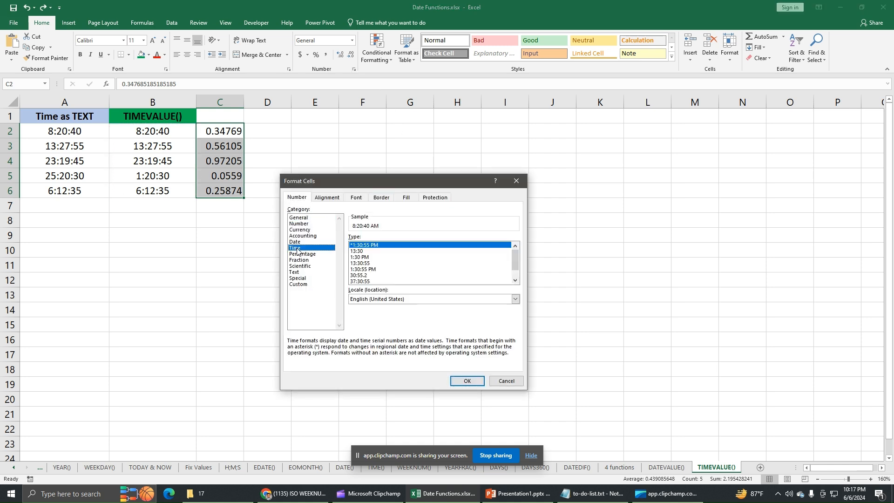
pyautogui.click(364, 264)
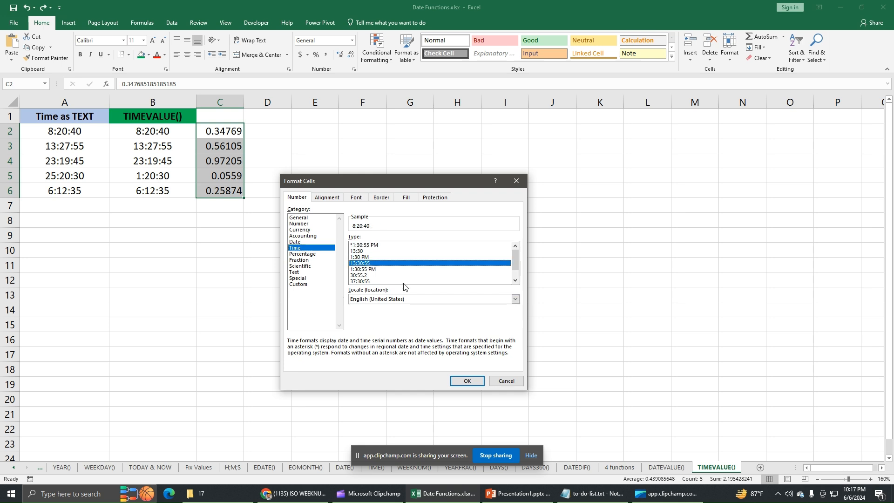
pyautogui.click(467, 381)
pyautogui.moveTo(246, 106); pyautogui.dragTo(266, 110)
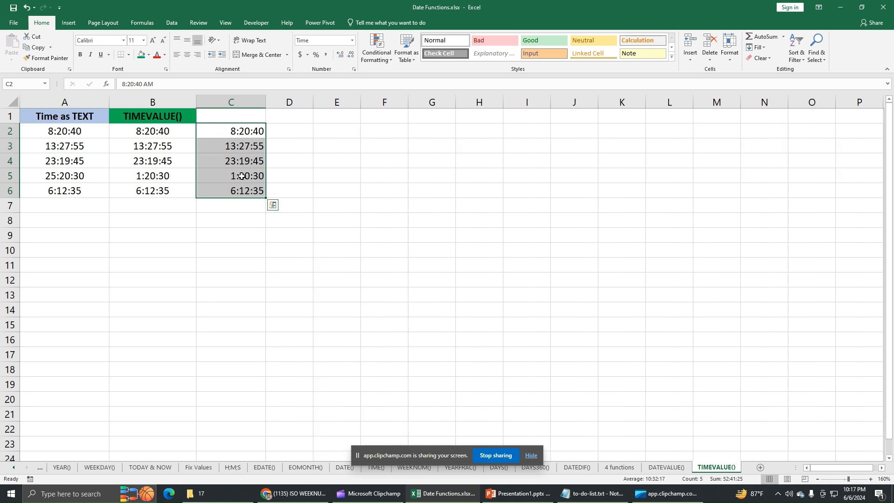
pyautogui.click(242, 143)
pyautogui.click(242, 131)
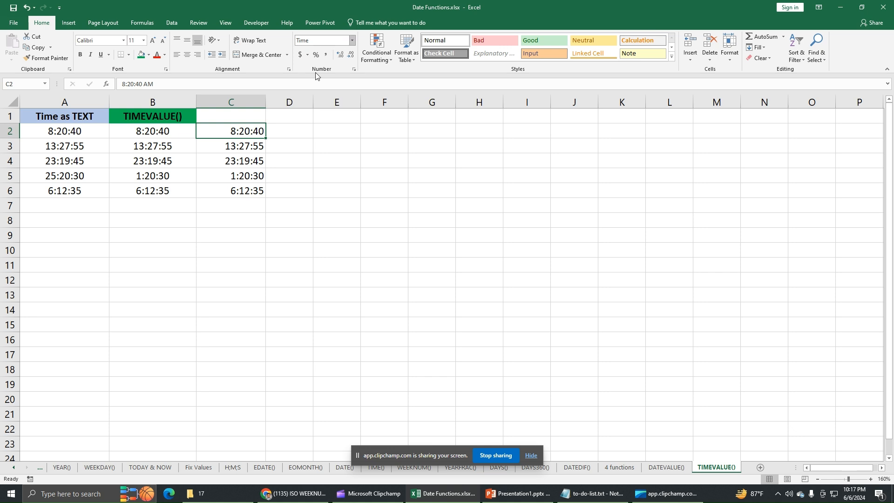
pyautogui.click(255, 163)
pyautogui.click(246, 187)
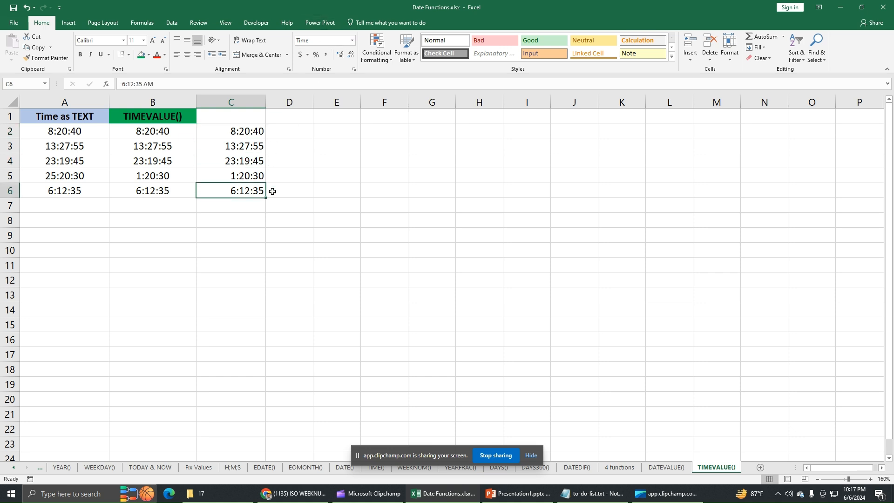
# Delete columns A and B together, check the remaining static times, and undo the deletion.
pyautogui.moveTo(85, 102); pyautogui.dragTo(154, 100)
pyautogui.rightClick(154, 102)
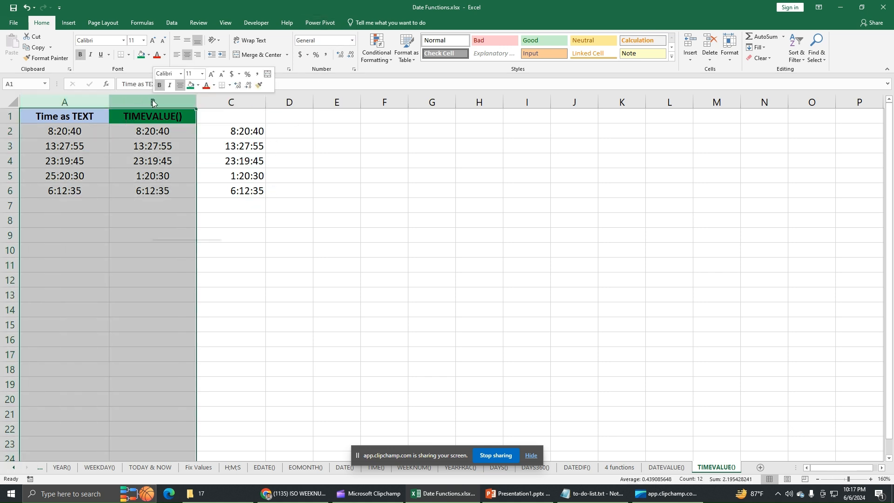
pyautogui.click(194, 172)
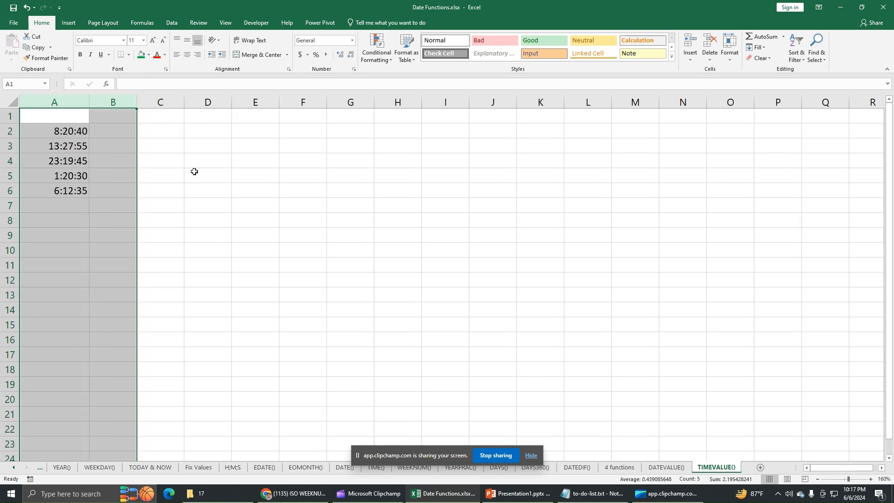
pyautogui.moveTo(78, 131); pyautogui.dragTo(79, 191)
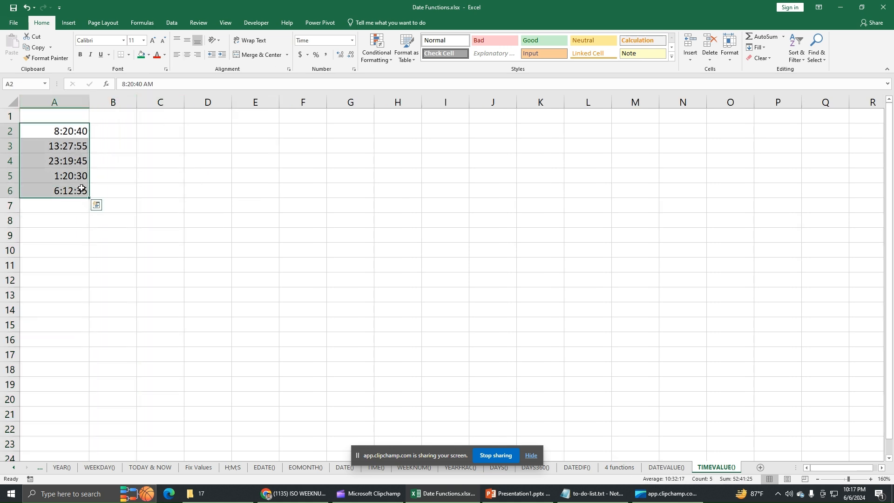
pyautogui.click(77, 119)
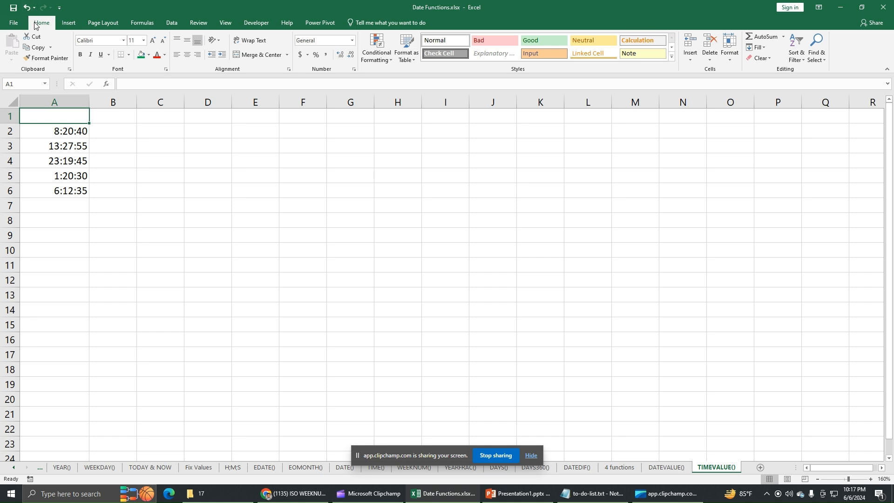
pyautogui.click(27, 8)
pyautogui.click(27, 8)
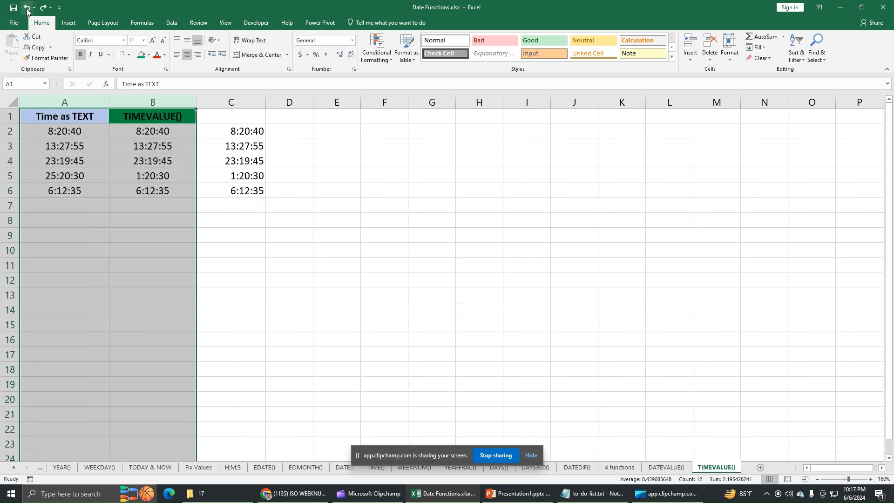
# Delete the TIMEVALUE() column B and the pasted values column C together.
pyautogui.moveTo(176, 102); pyautogui.dragTo(253, 111)
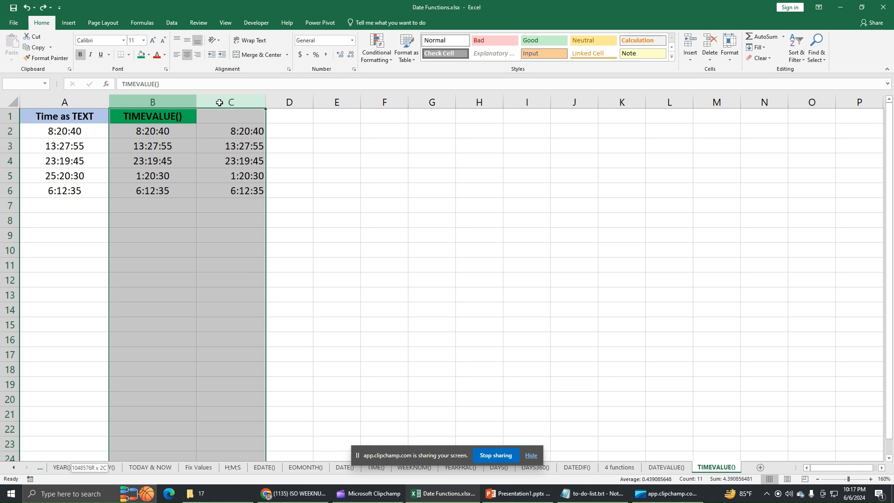
pyautogui.rightClick(247, 104)
pyautogui.click(284, 176)
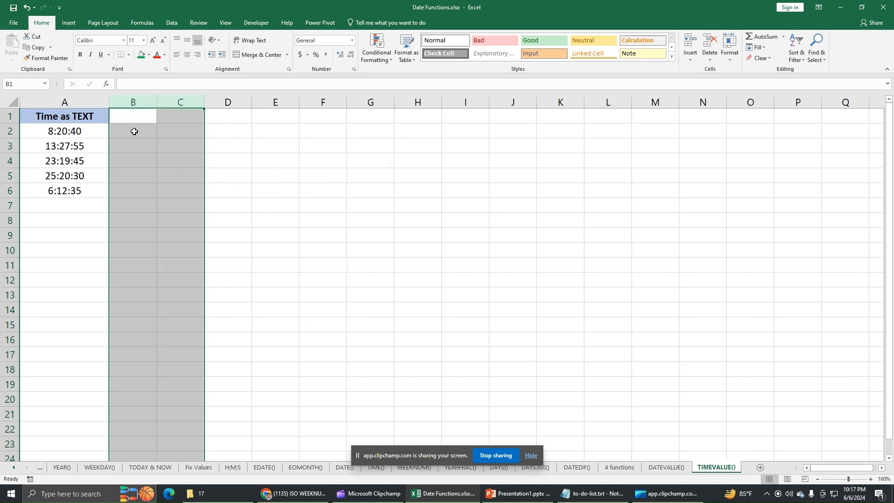
# Examine the Time as TEXT entries in A2:A6 cell by cell, including their number format.
pyautogui.click(88, 133)
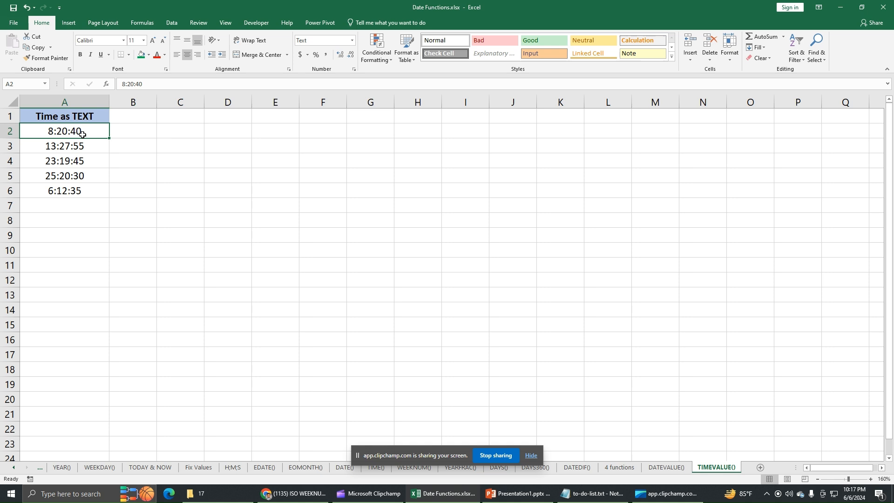
pyautogui.moveTo(82, 134); pyautogui.dragTo(81, 189)
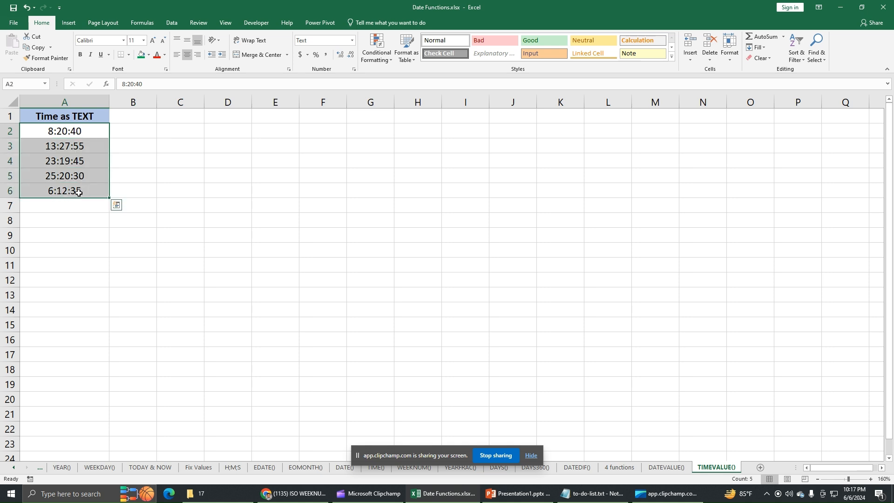
pyautogui.click(81, 151)
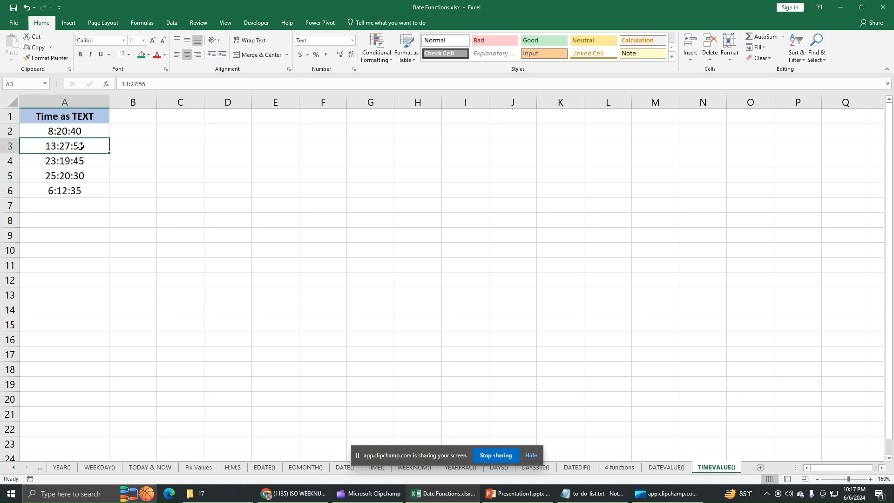
pyautogui.click(80, 133)
pyautogui.click(82, 149)
pyautogui.click(95, 161)
pyautogui.click(104, 174)
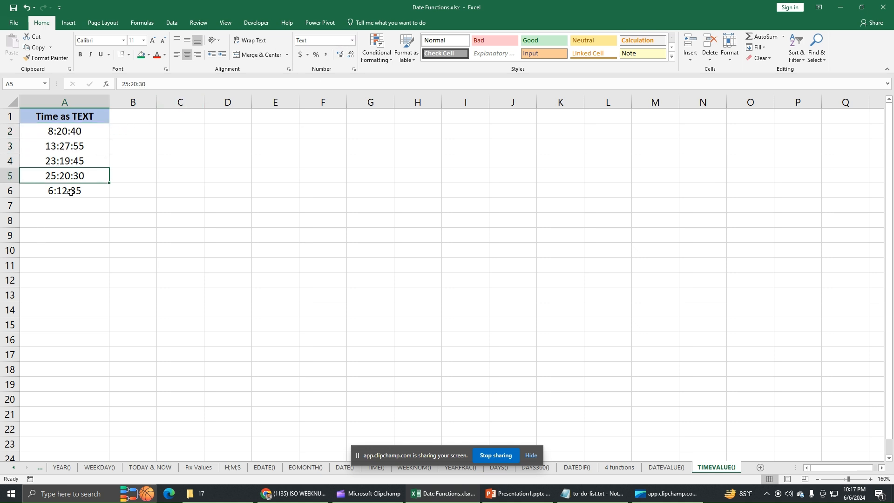
pyautogui.click(71, 163)
pyautogui.click(71, 144)
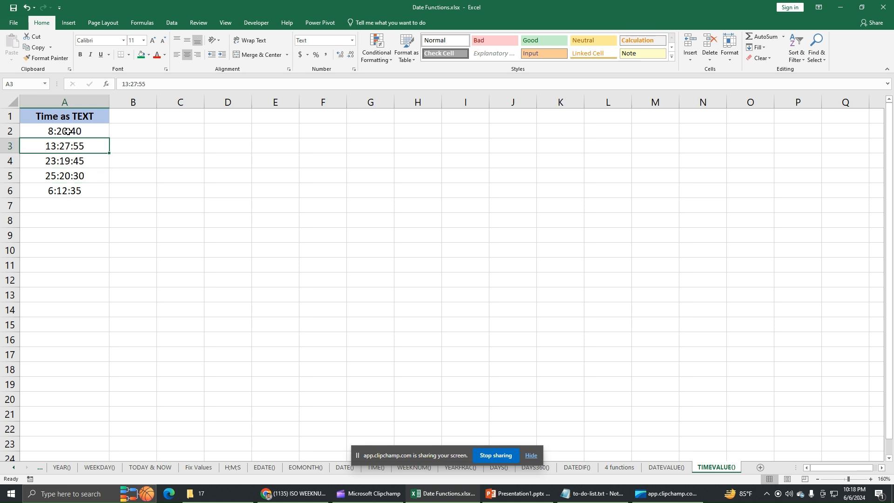
pyautogui.click(71, 132)
pyautogui.click(65, 147)
pyautogui.click(76, 161)
pyautogui.click(80, 176)
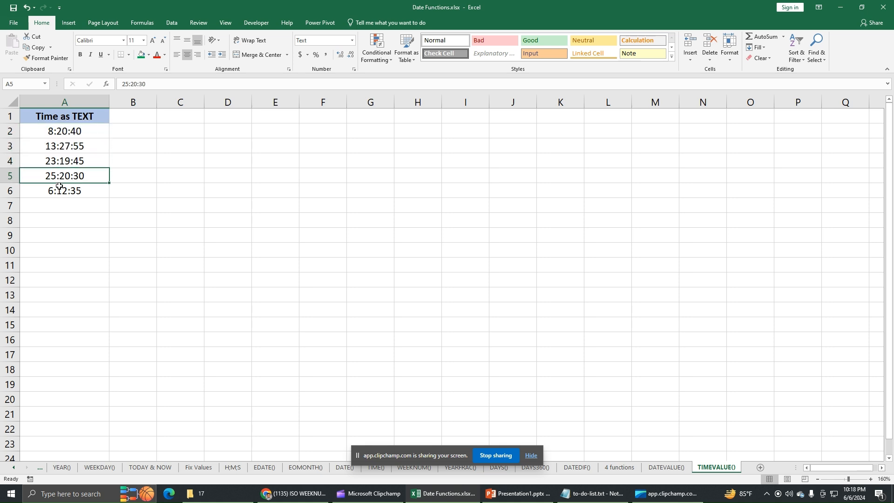
pyautogui.click(74, 191)
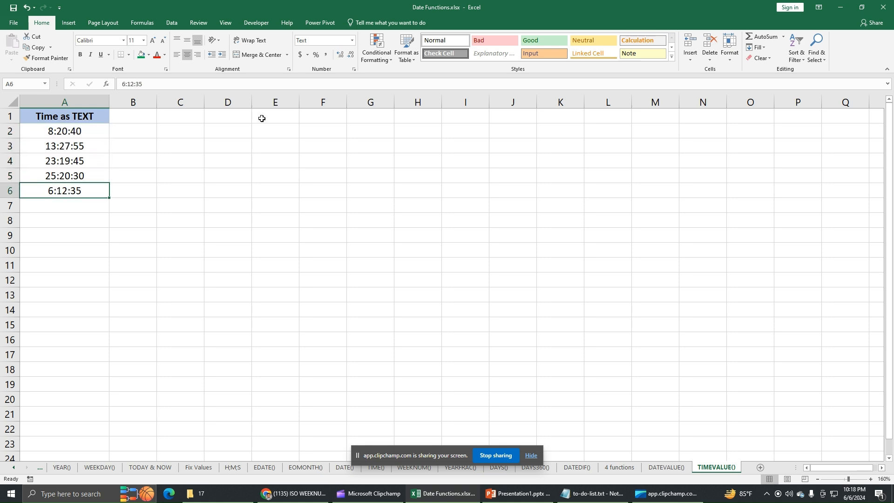
# Set the number format of the text times in A2:A6 to Time.
pyautogui.click(86, 133)
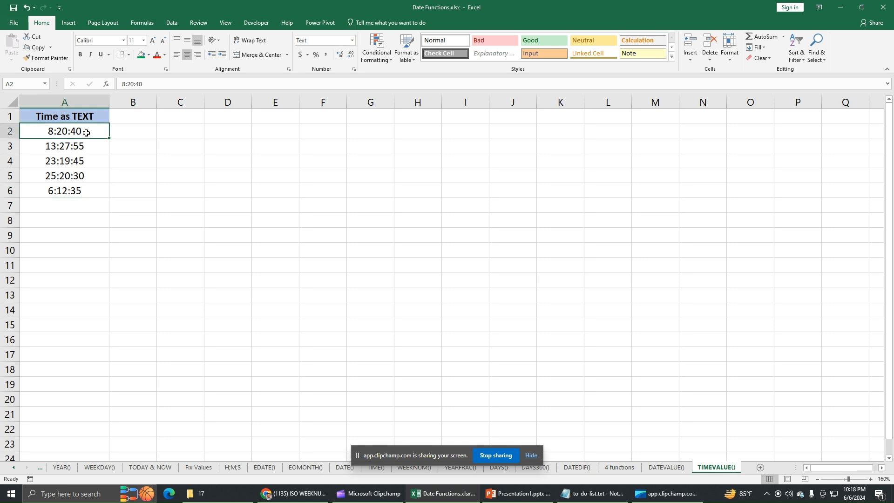
pyautogui.moveTo(85, 132); pyautogui.dragTo(86, 189)
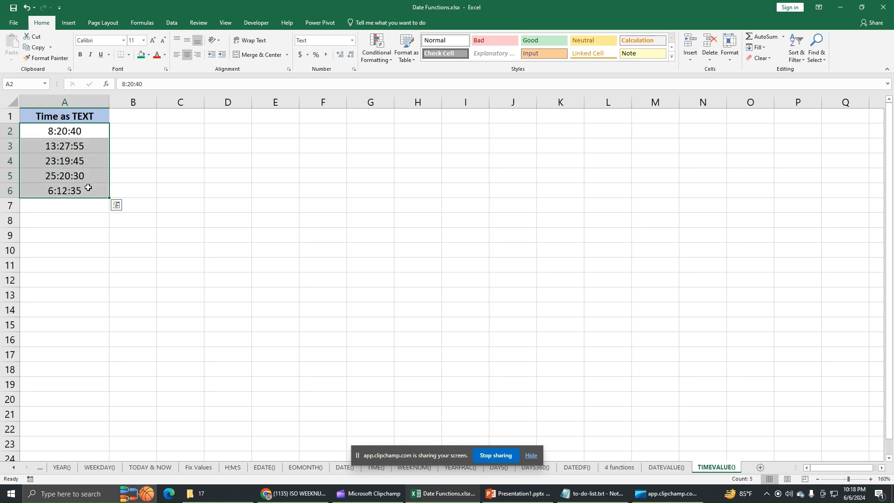
pyautogui.click(353, 45)
pyautogui.click(320, 183)
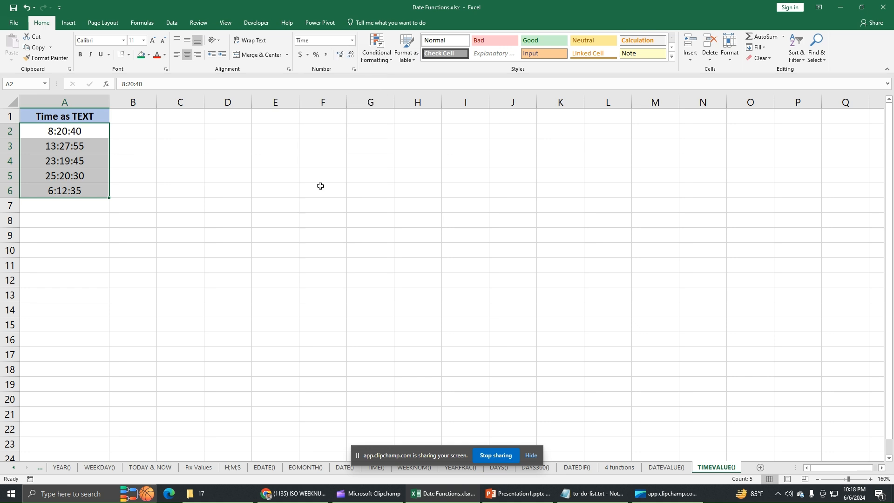
# Check the individual cells in A2:A6 for the effect of the Time format on the text entries.
pyautogui.click(76, 190)
pyautogui.click(77, 175)
pyautogui.click(79, 163)
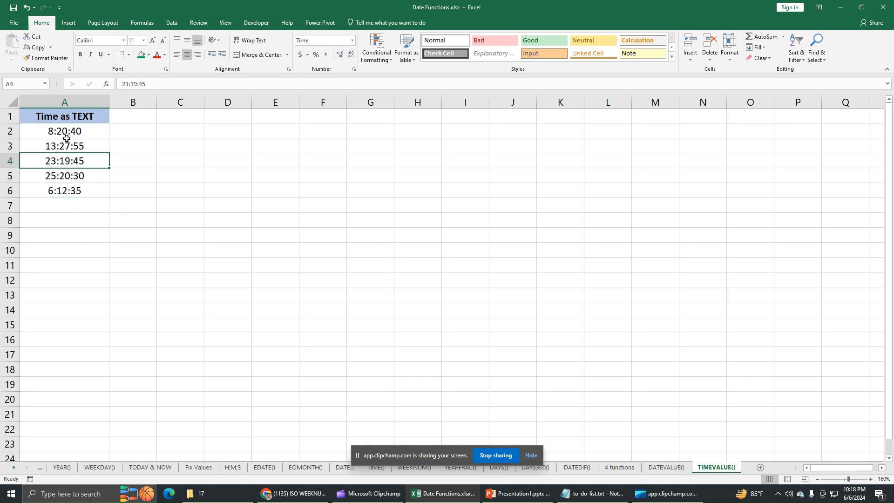
pyautogui.click(69, 142)
pyautogui.click(73, 132)
pyautogui.click(77, 176)
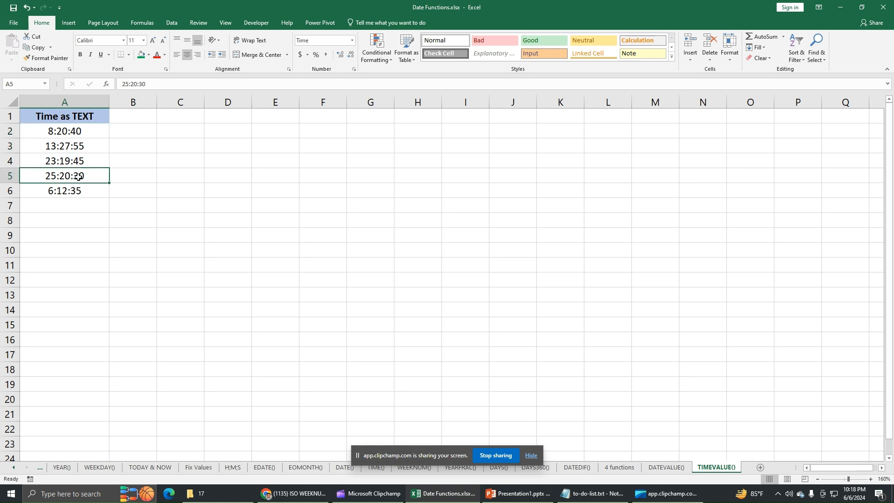
pyautogui.click(79, 191)
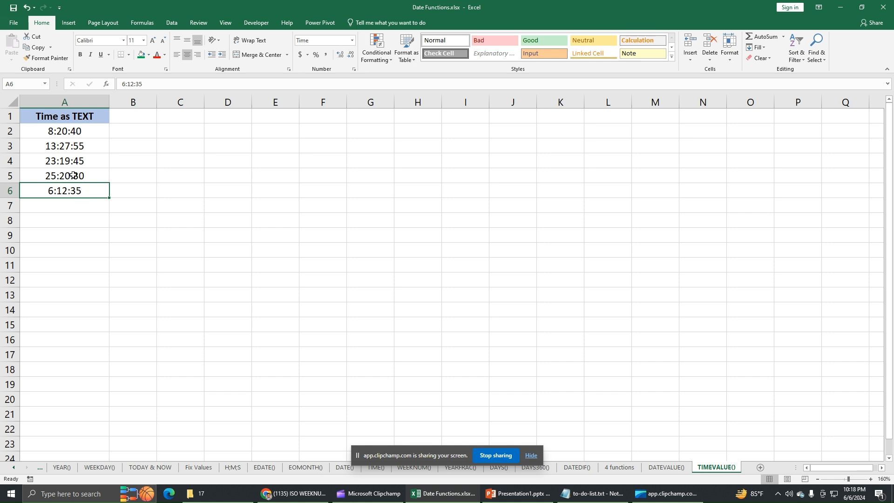
pyautogui.click(224, 244)
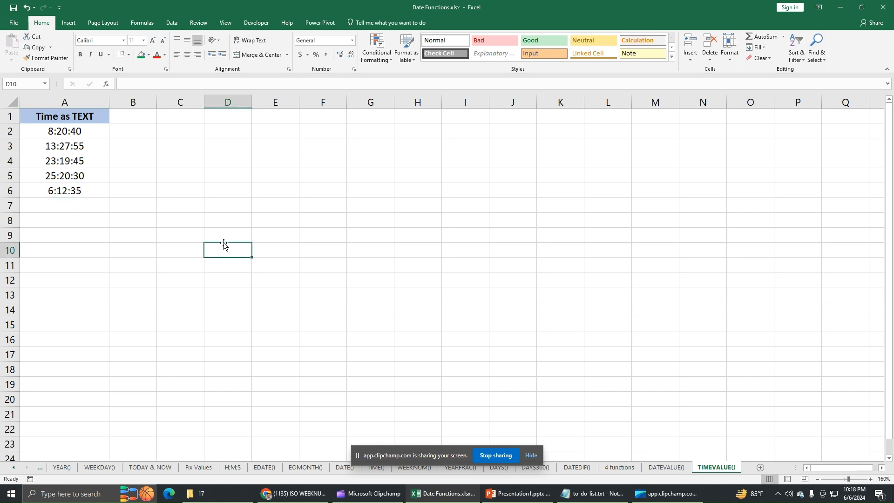